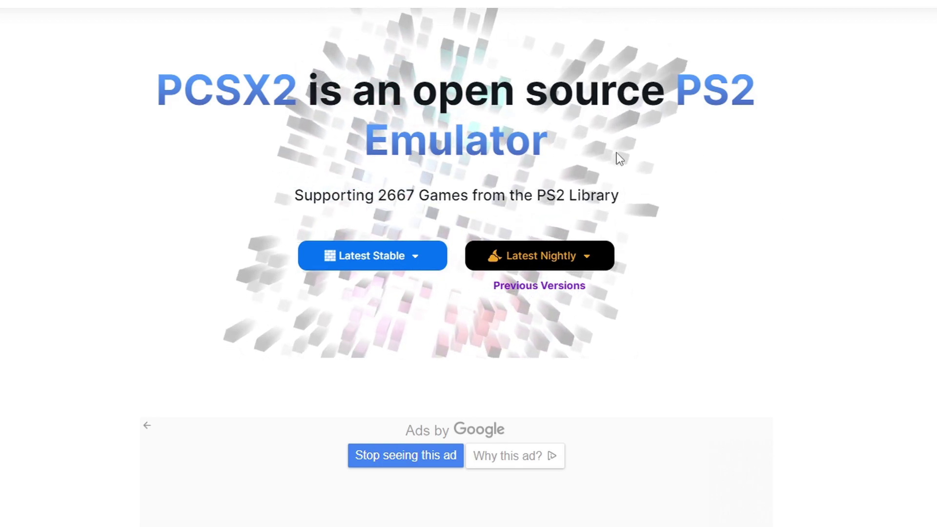
# - Expand the Latest Nightly v1.7.3903 dropdown to list the Windows, Linux and MacOS builds
pyautogui.click(595, 262)
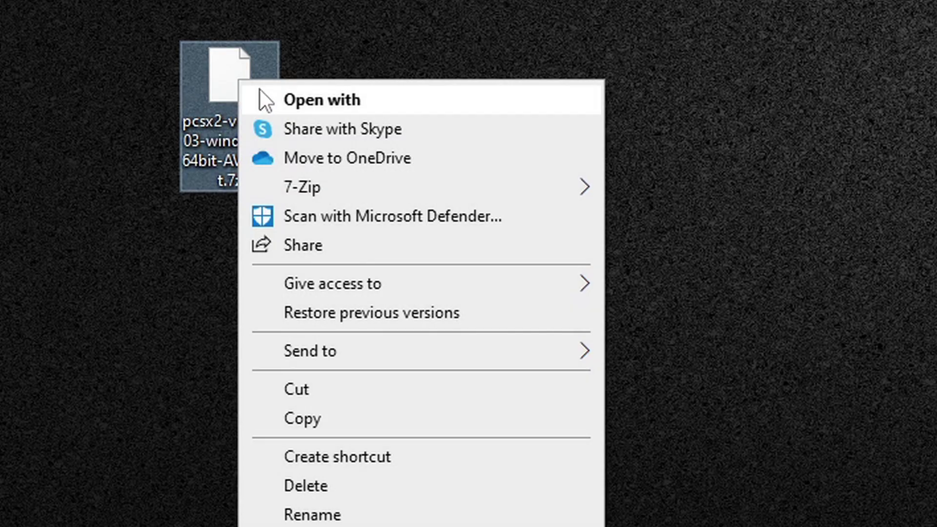
# - Extract the ps2-bios archive with 7-Zip into a ps2-bios folder
pyautogui.moveTo(368, 200)
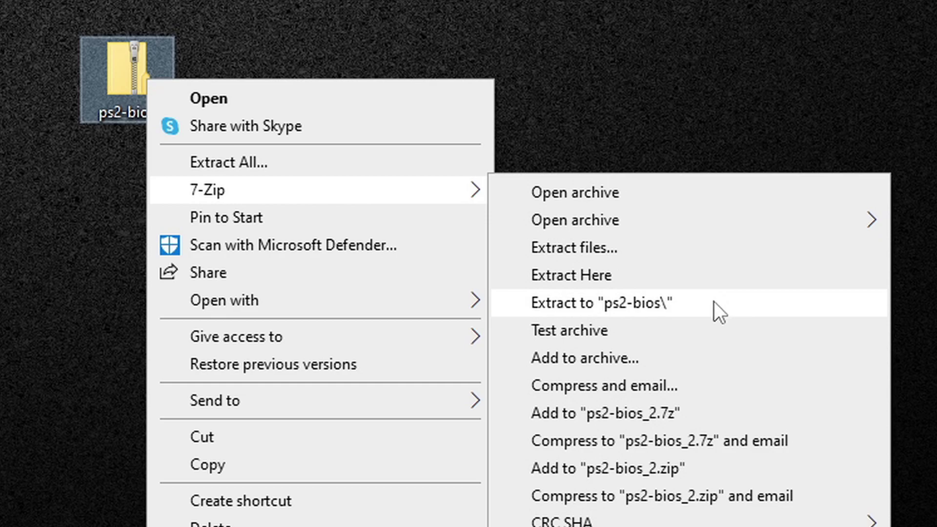
pyautogui.click(666, 303)
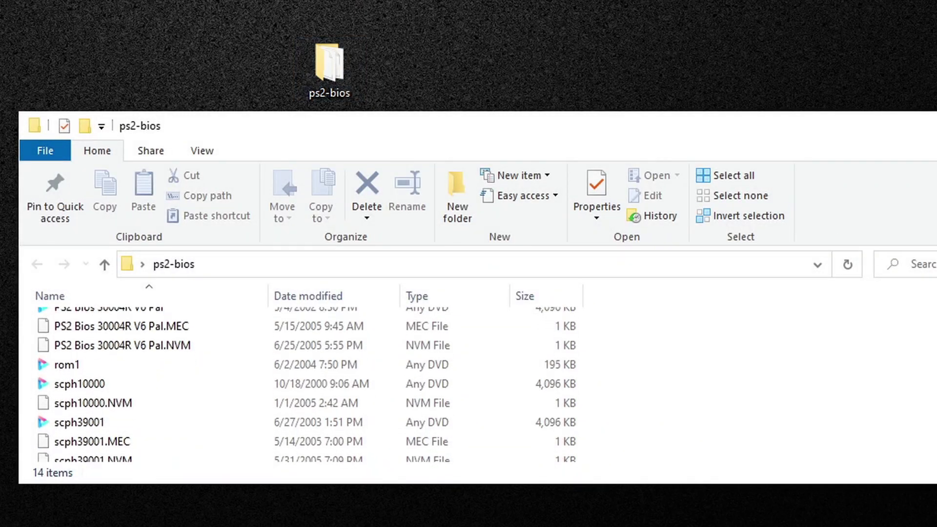
# - Scroll through the 14 extracted BIOS files in the ps2-bios folder
pyautogui.scroll(-2, 302, 386)
pyautogui.scroll(1, 303, 385)
pyautogui.scroll(1, 306, 386)
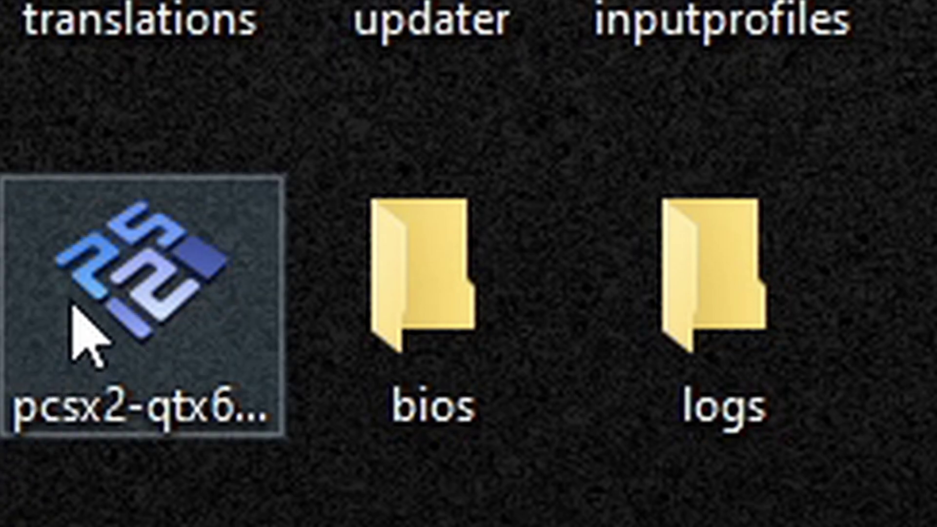
# - Launch PCSX2 and start adding a game directory from the easystore (G:) drive
pyautogui.doubleClick(73, 330)
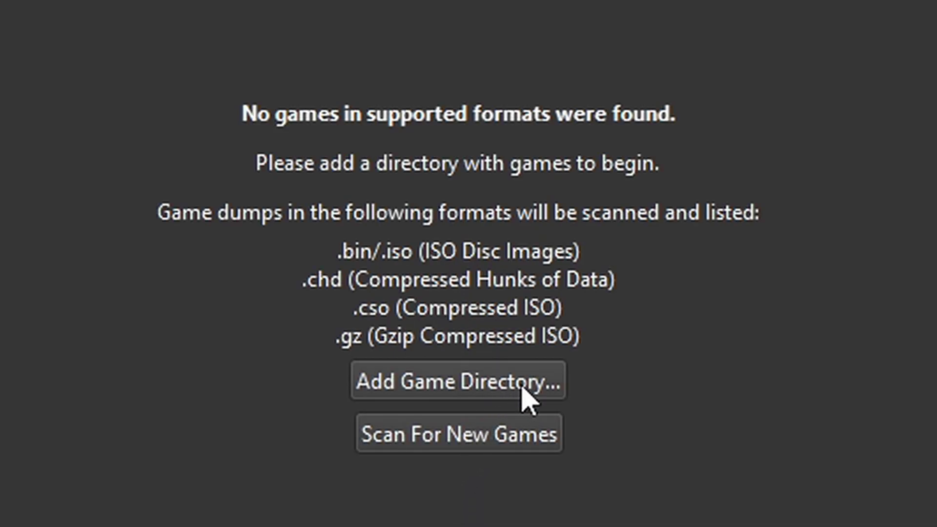
pyautogui.click(521, 388)
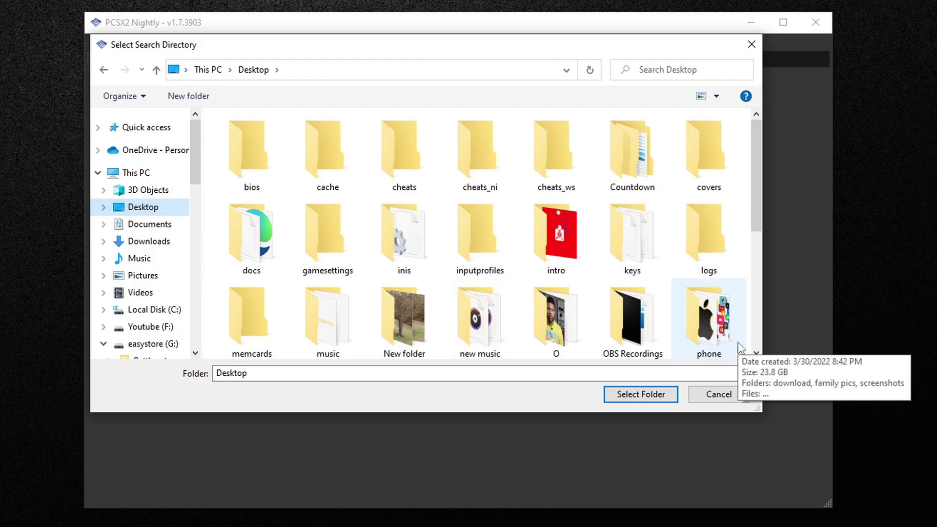
pyautogui.click(154, 344)
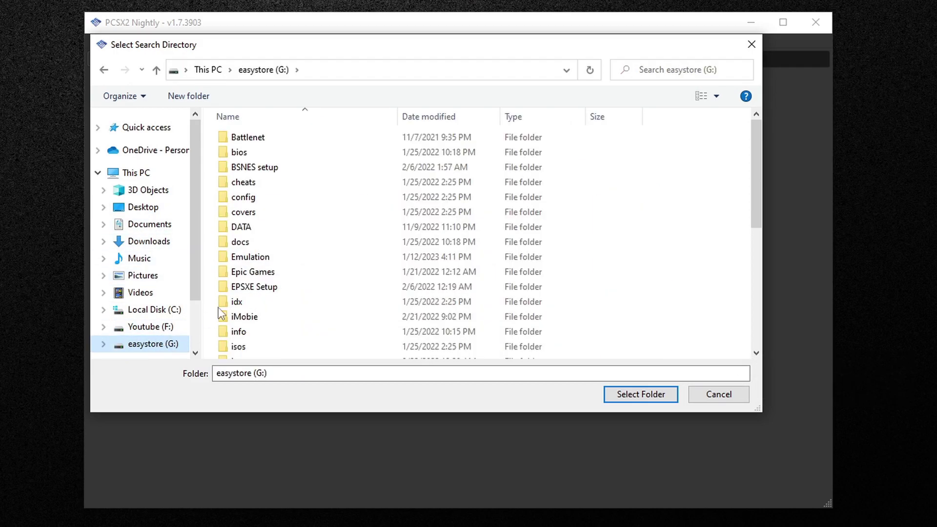
pyautogui.scroll(-5, 261, 239)
pyautogui.scroll(5, 261, 239)
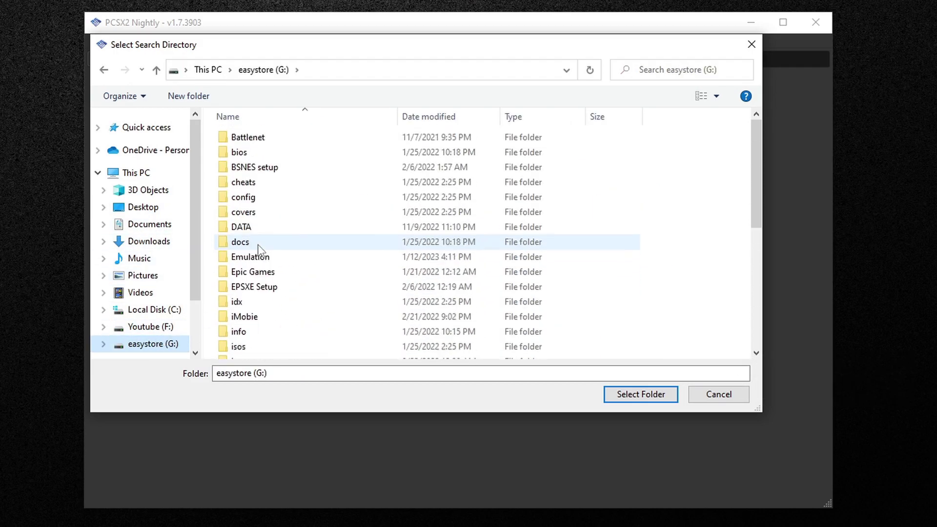
# - Choose G:\Emulation\Games\PS2 as the game folder and scan it recursively
pyautogui.doubleClick(257, 262)
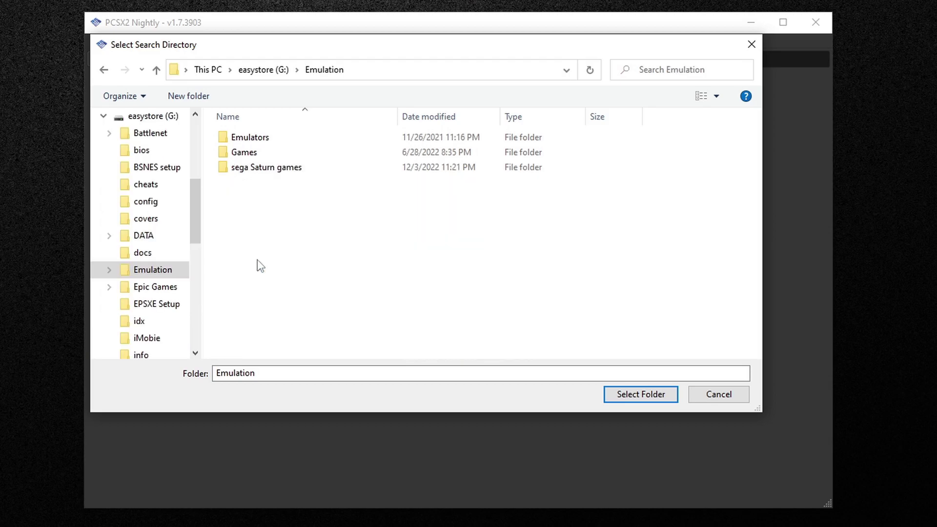
pyautogui.doubleClick(245, 153)
pyautogui.doubleClick(251, 213)
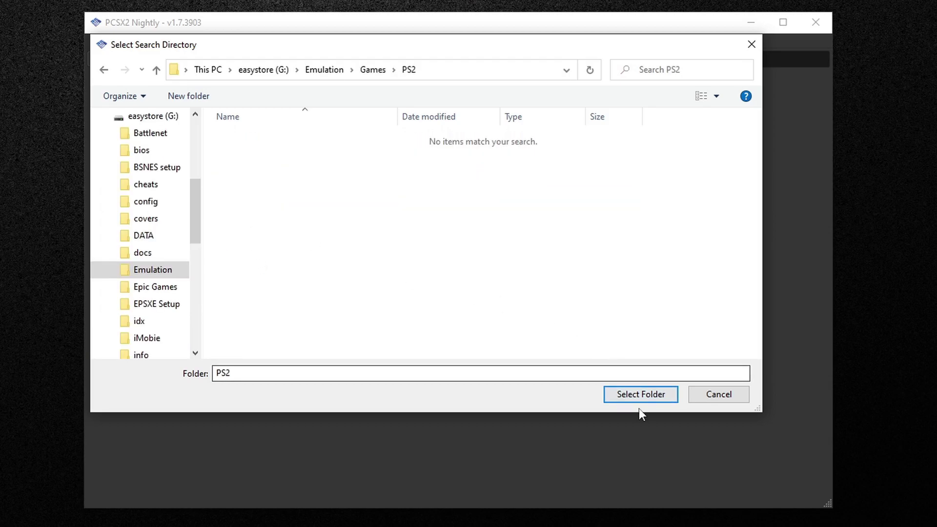
pyautogui.click(648, 395)
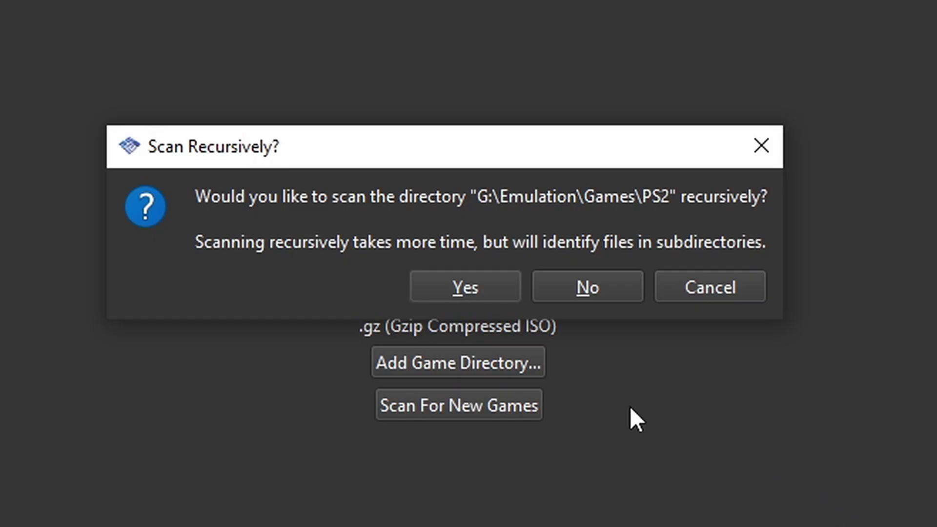
pyautogui.click(482, 289)
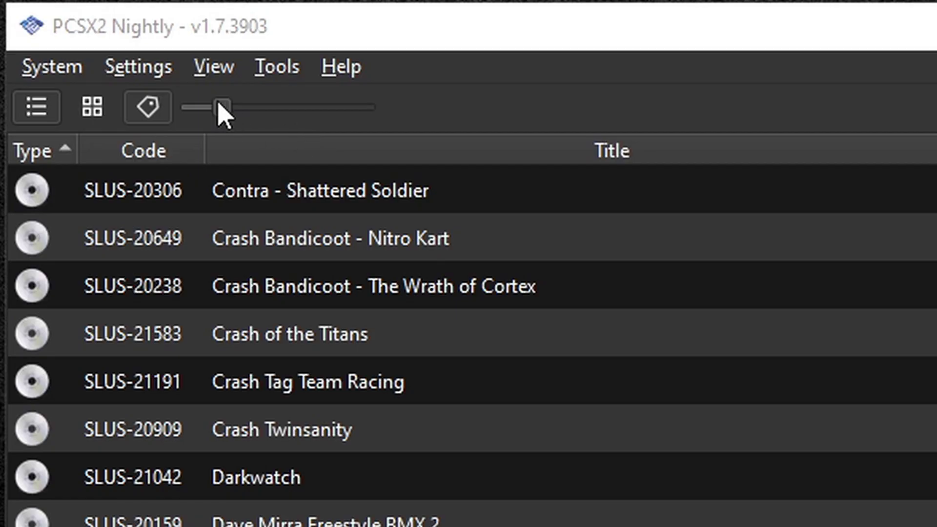
# - In Settings > BIOS, point the BIOS directory at the Desktop ps2-bios folder
pyautogui.click(143, 42)
pyautogui.click(188, 183)
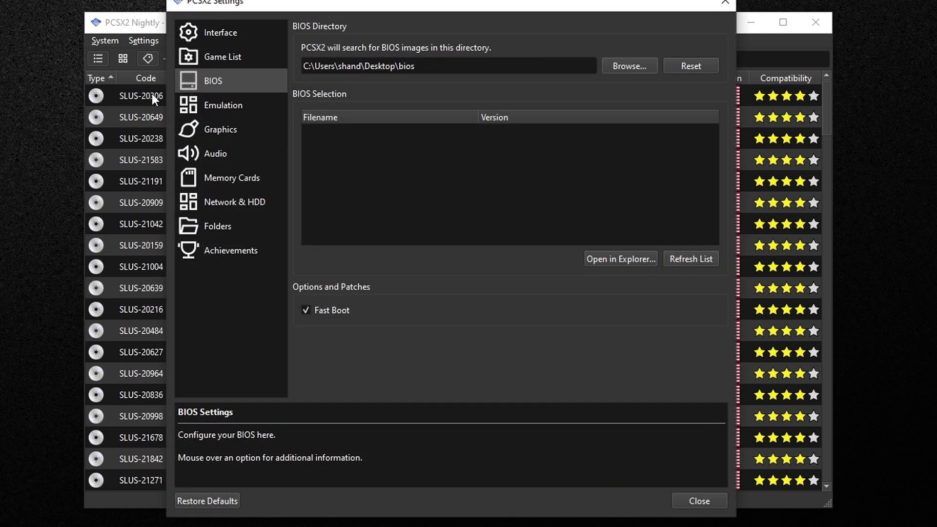
pyautogui.click(626, 66)
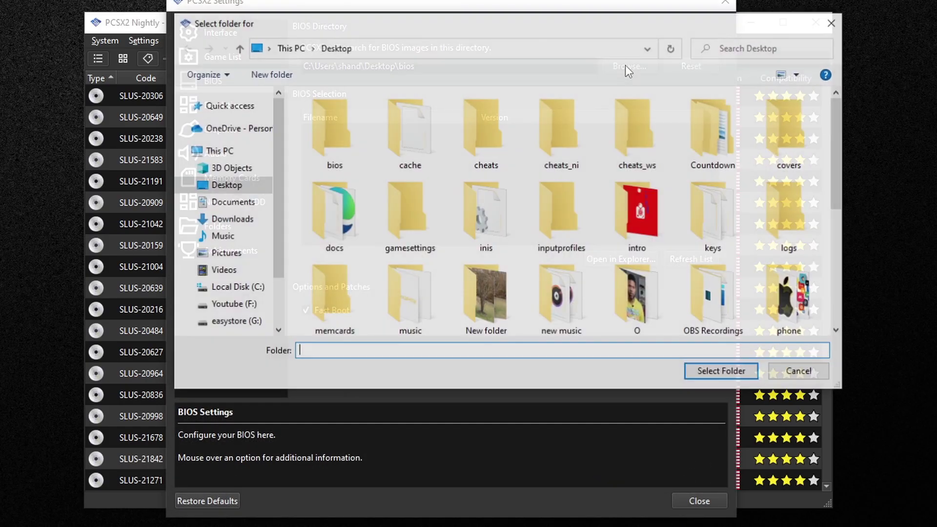
pyautogui.moveTo(839, 129); pyautogui.dragTo(843, 235)
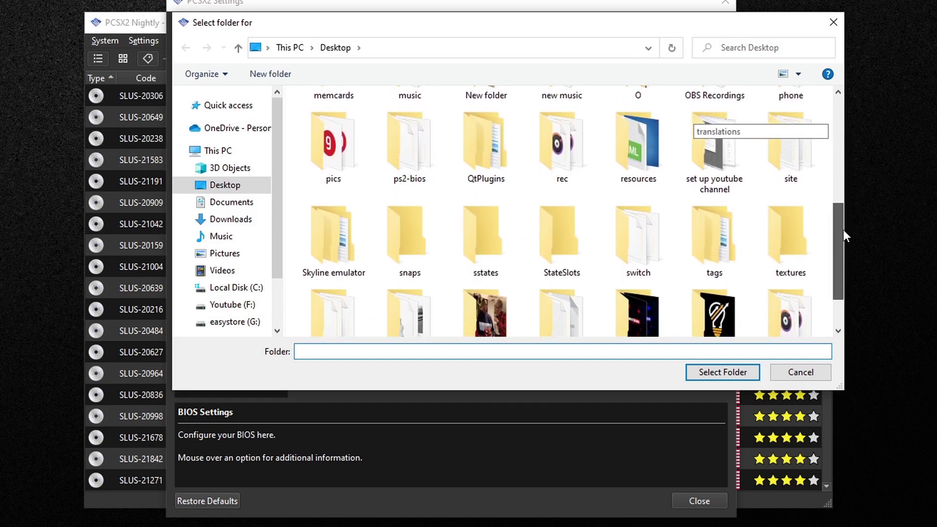
pyautogui.click(410, 149)
pyautogui.doubleClick(410, 149)
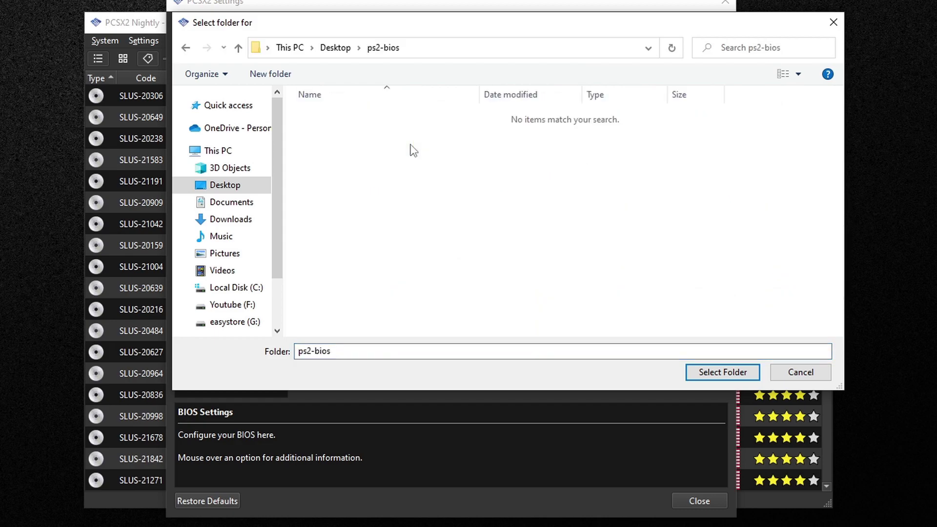
pyautogui.click(740, 373)
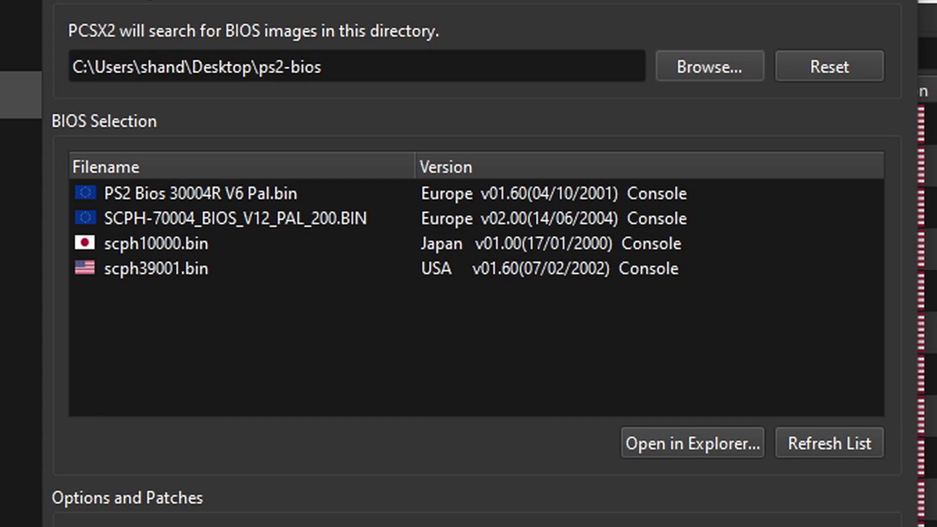
# - Select the NVIDIA GeForce GTX 1070 as the graphics adapter
pyautogui.click(223, 105)
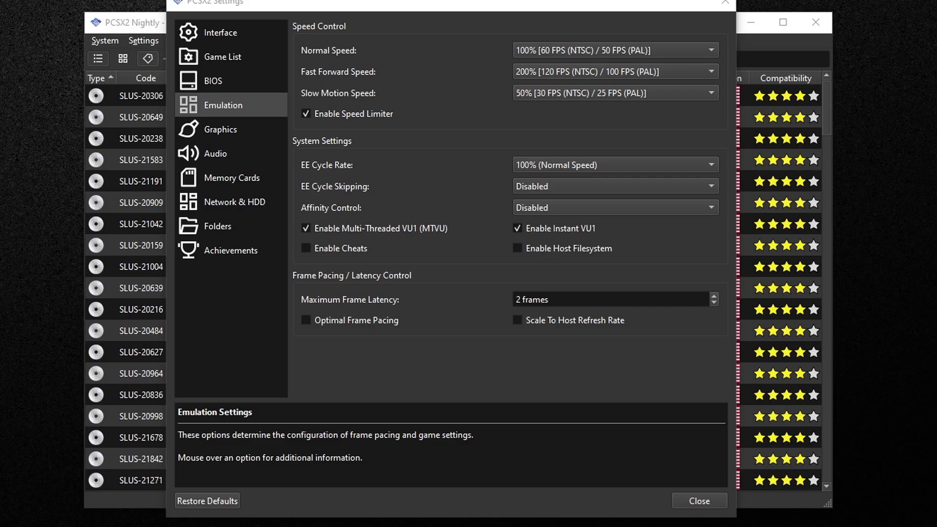
pyautogui.click(230, 129)
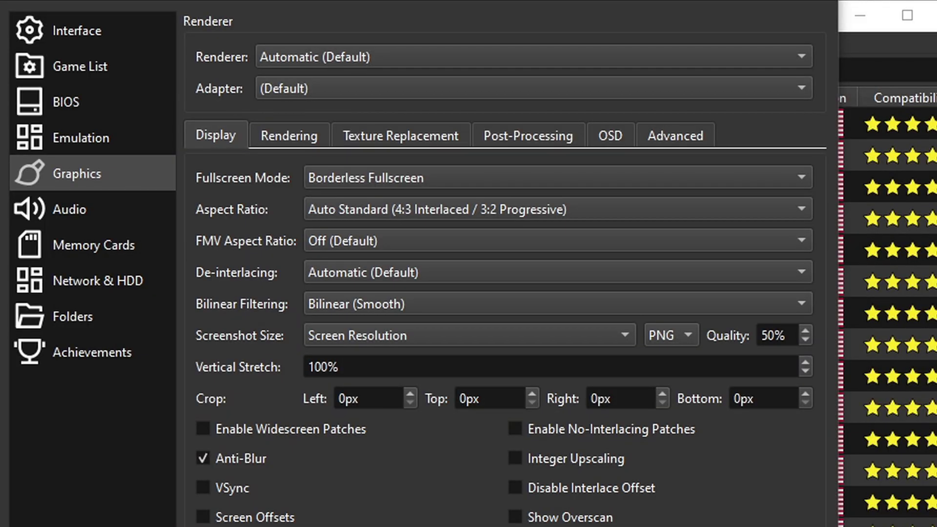
pyautogui.click(802, 88)
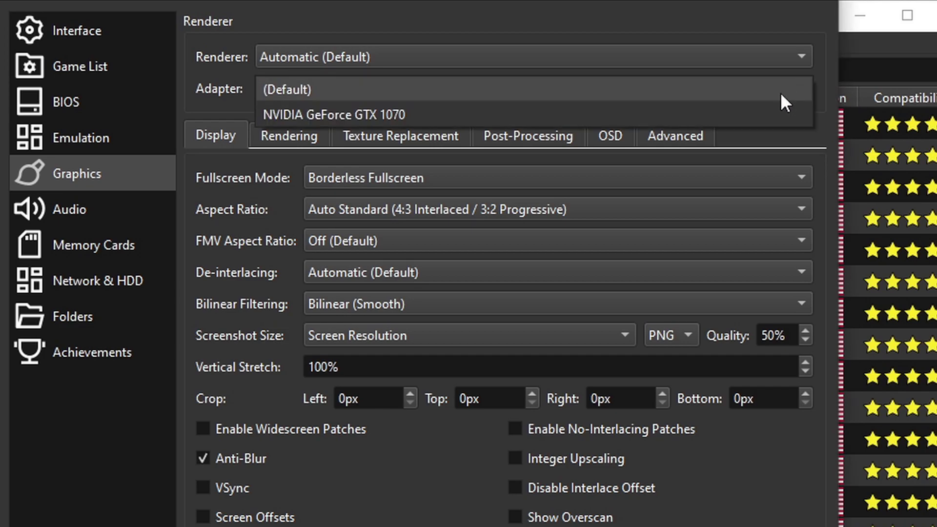
pyautogui.click(532, 117)
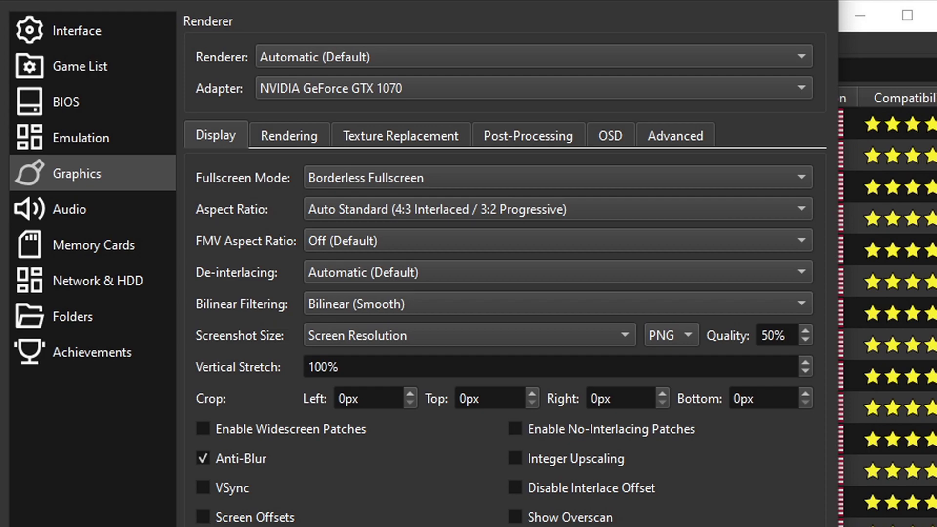
# - Set the display aspect ratio to Widescreen (16:9) and show the Rendering options
pyautogui.click(743, 209)
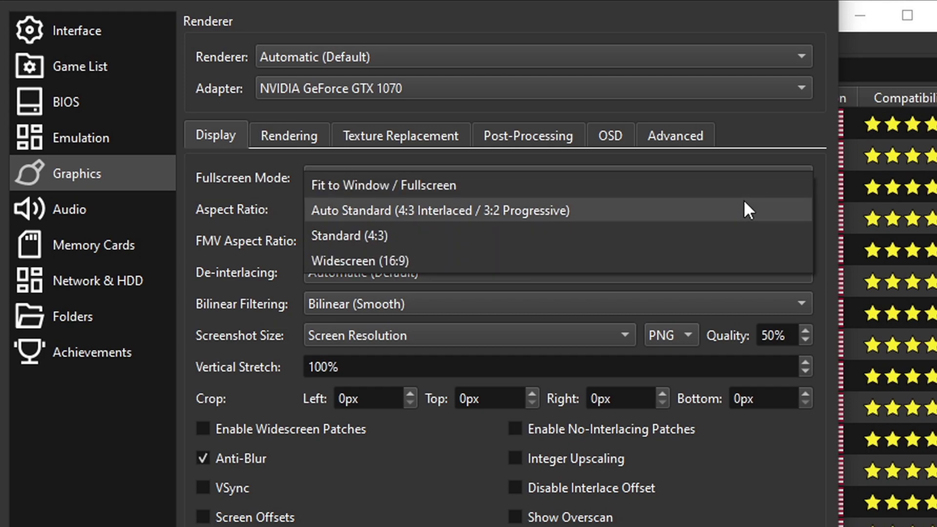
pyautogui.click(488, 260)
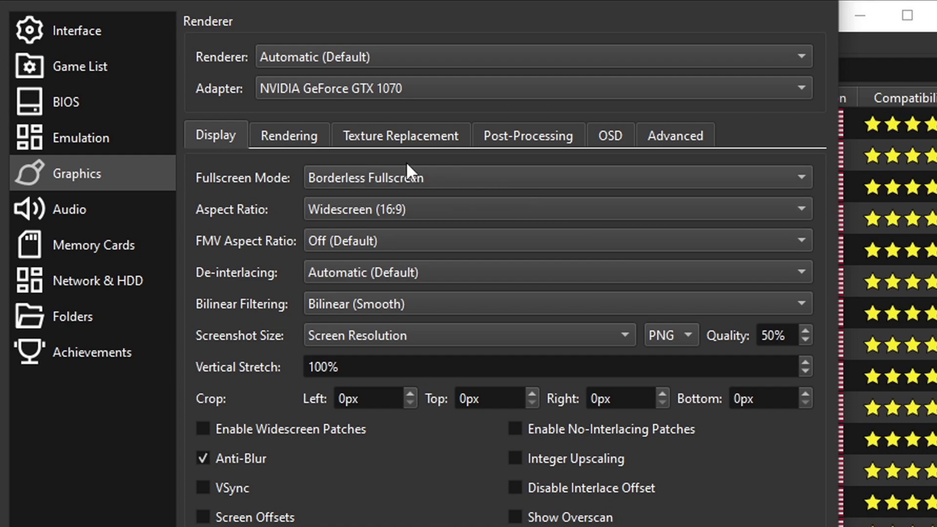
pyautogui.click(295, 140)
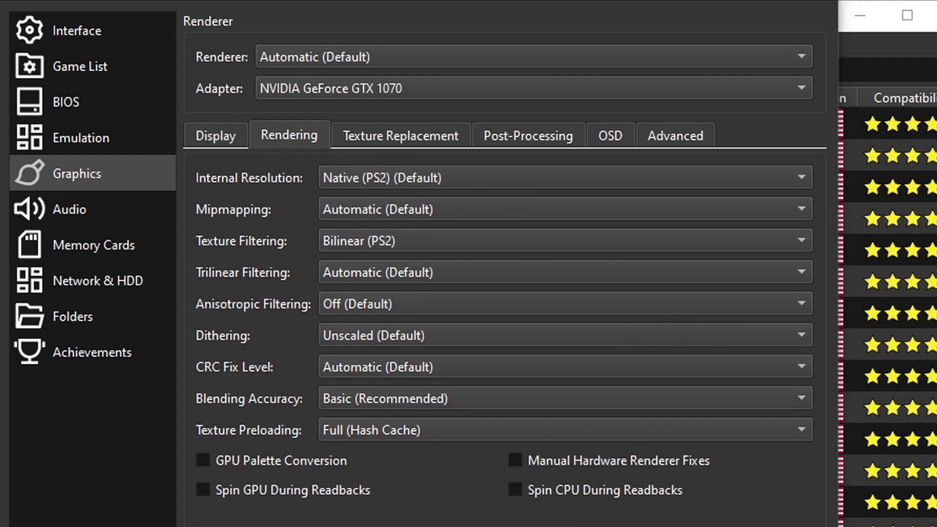
# - Choose 3x Native (~1080p) internal resolution and 16x anisotropic filtering on the Rendering tab
pyautogui.click(797, 179)
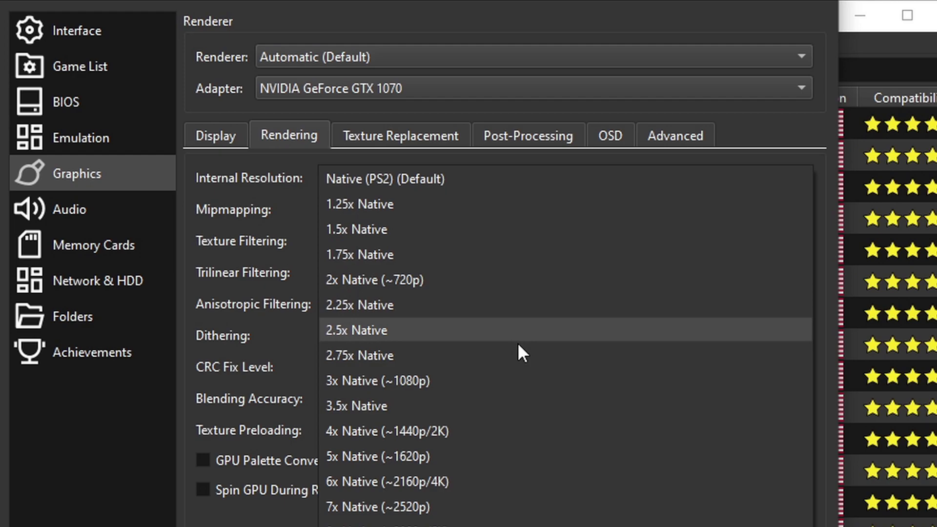
pyautogui.click(448, 382)
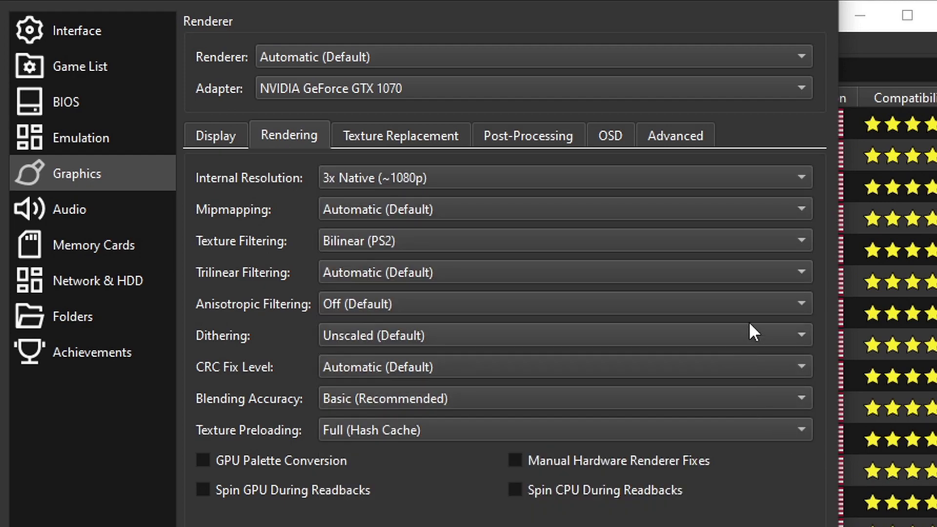
pyautogui.click(754, 306)
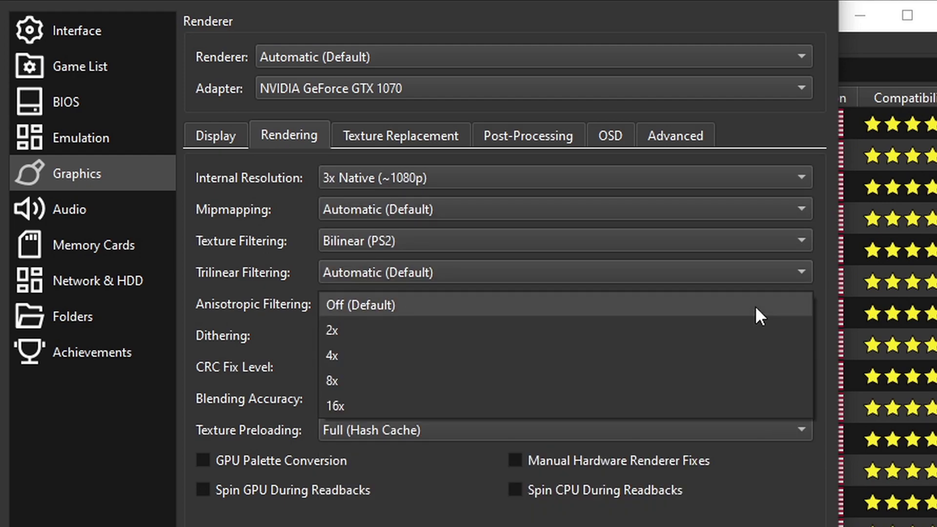
pyautogui.click(378, 405)
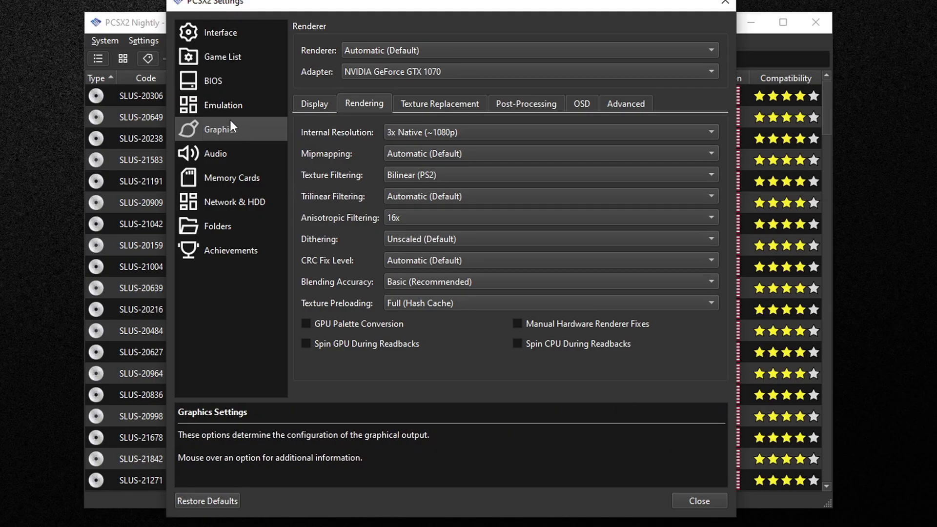
# - Switch to the Emulation settings page showing speed limiter and system options
pyautogui.click(227, 112)
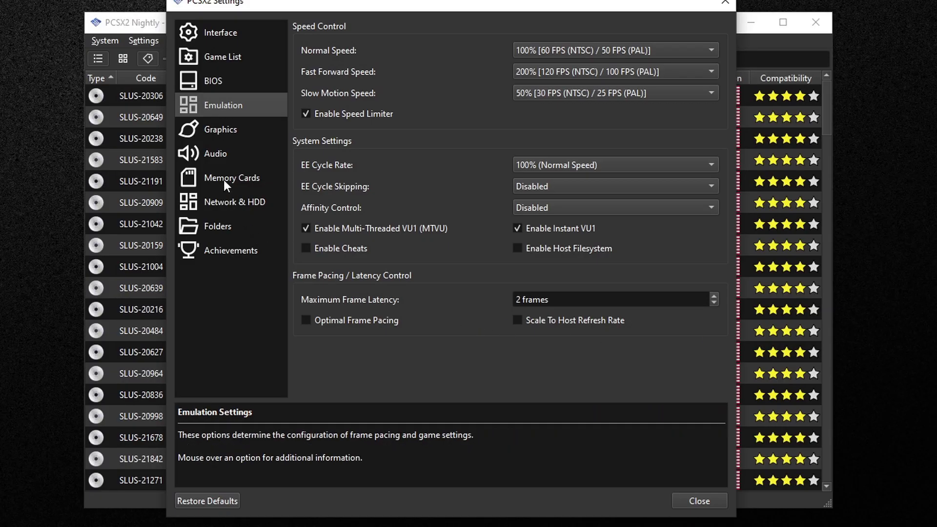
# - Create a 32 MB memory card named 'my saves' in Memory Cards settings
pyautogui.click(223, 179)
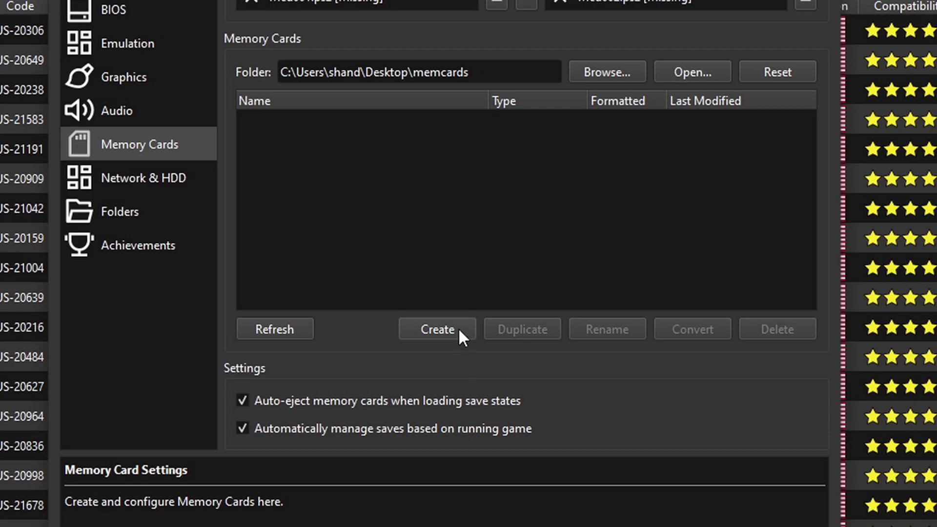
pyautogui.click(438, 329)
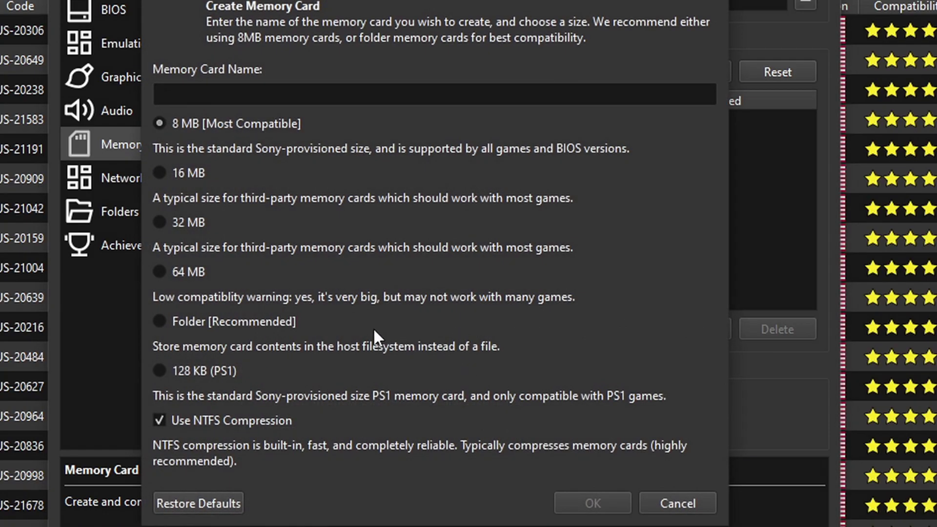
pyautogui.click(159, 223)
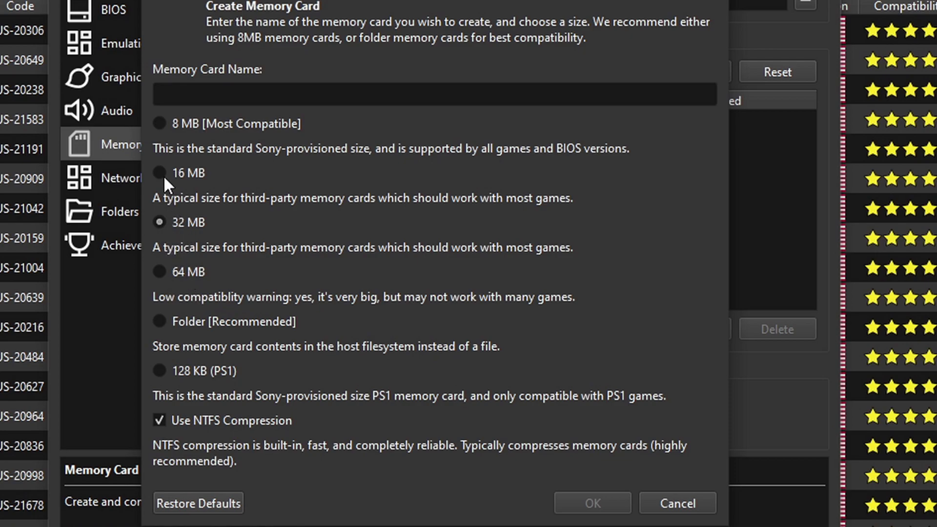
pyautogui.click(171, 98)
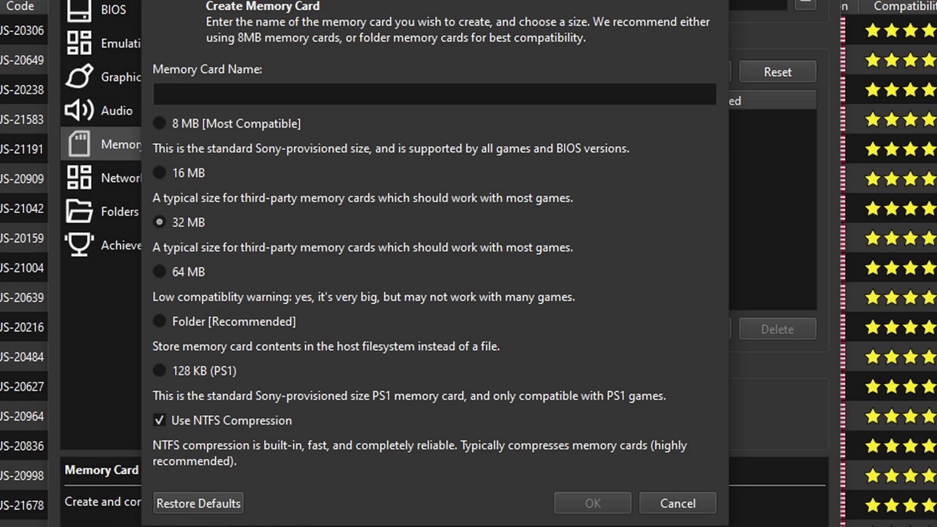
pyautogui.write('my saves')
pyautogui.click(622, 502)
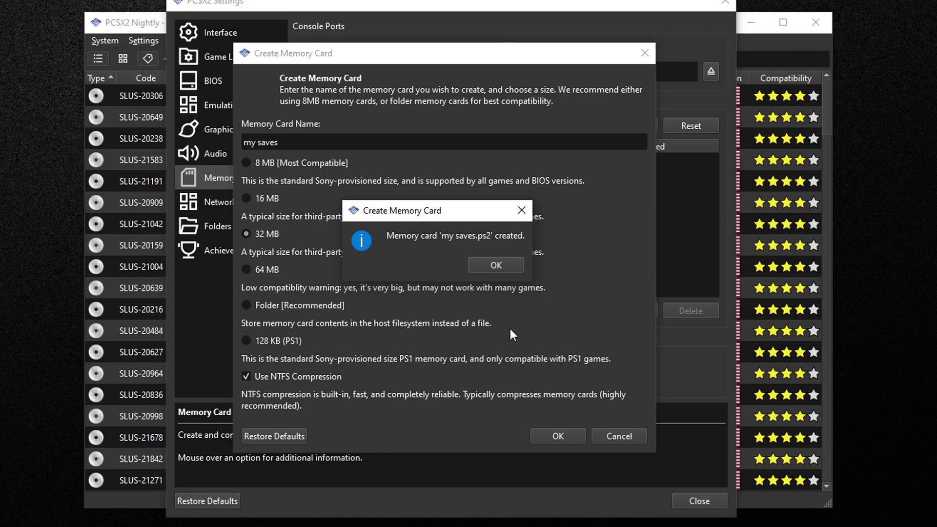
pyautogui.click(502, 265)
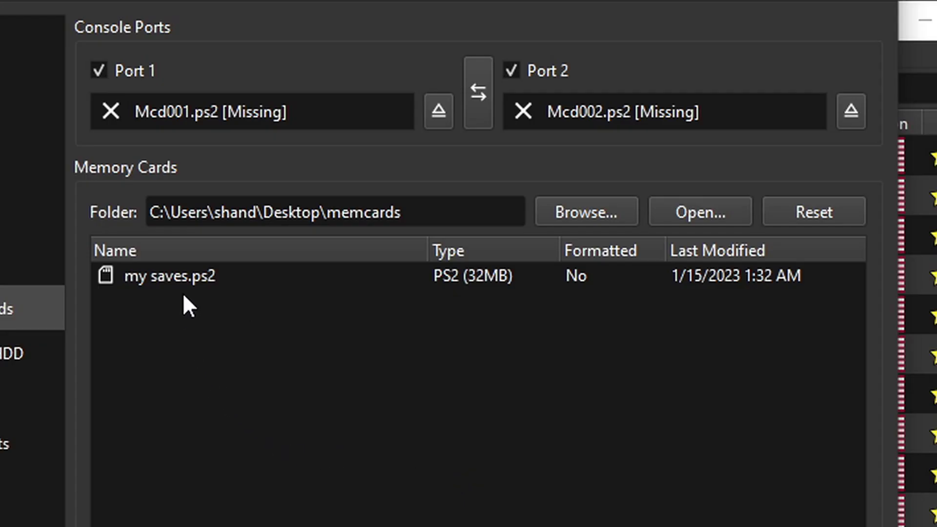
# - Insert the my saves.ps2 memory card into Port 1
pyautogui.rightClick(184, 282)
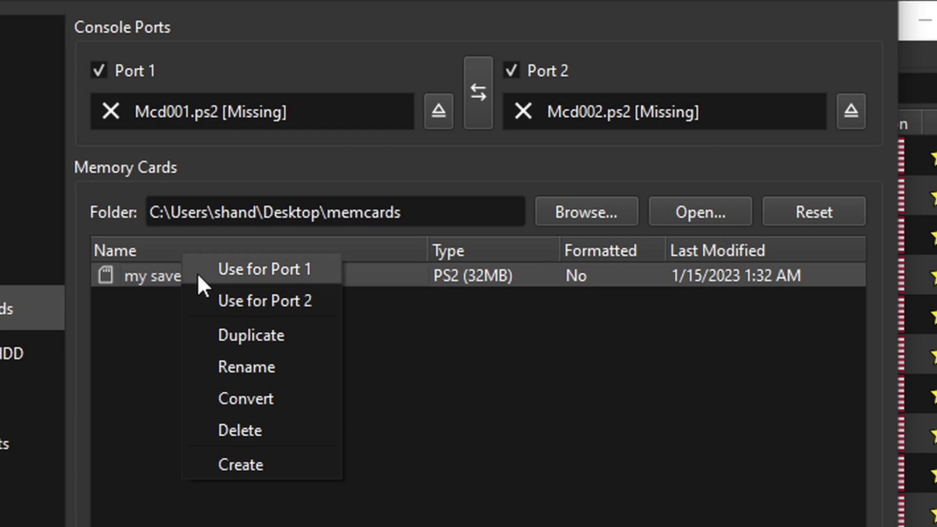
pyautogui.click(210, 269)
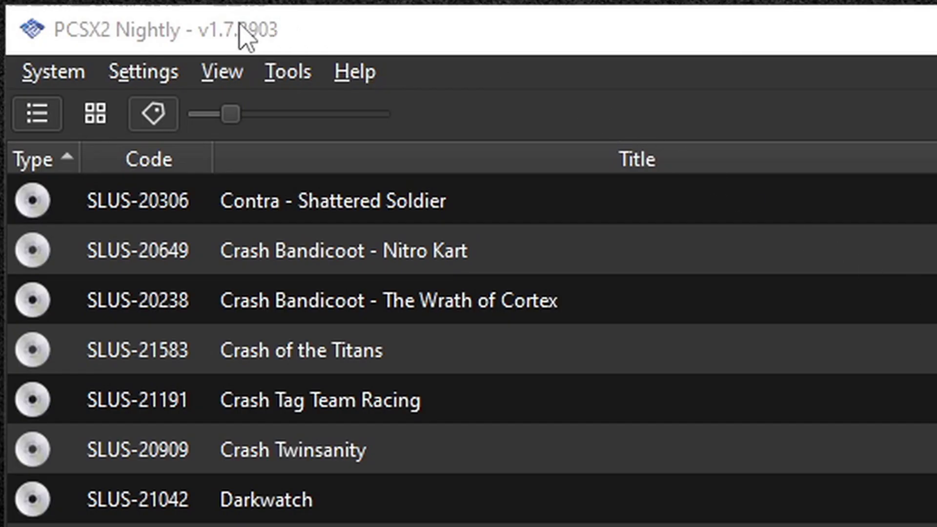
# - Auto-map Controller Port 1's DualShock 2 to SDL-0 (Xbox One S Controller), then rebind Triangle
pyautogui.click(153, 44)
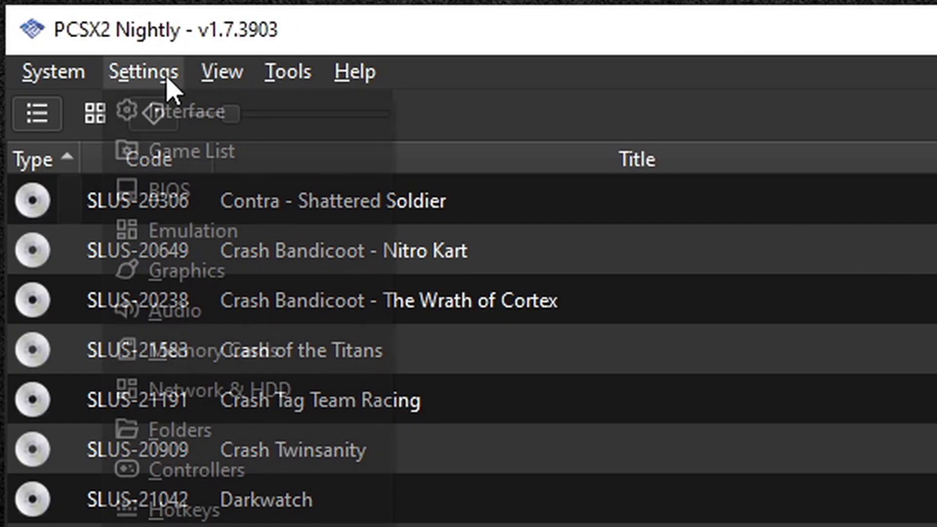
pyautogui.click(192, 476)
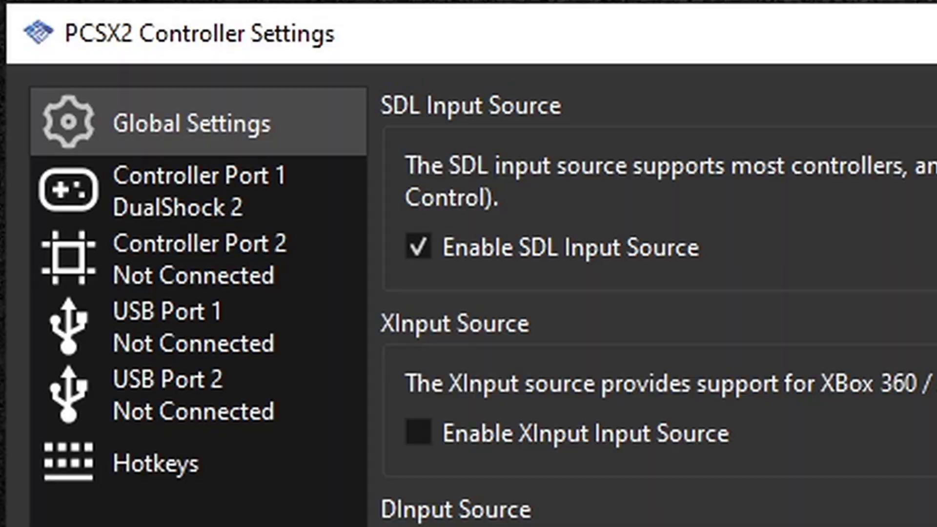
pyautogui.click(269, 196)
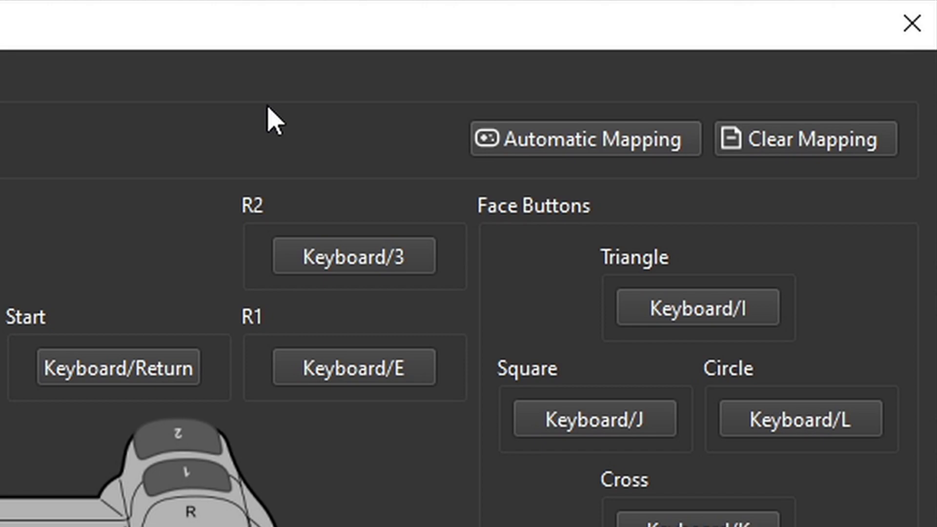
pyautogui.click(512, 133)
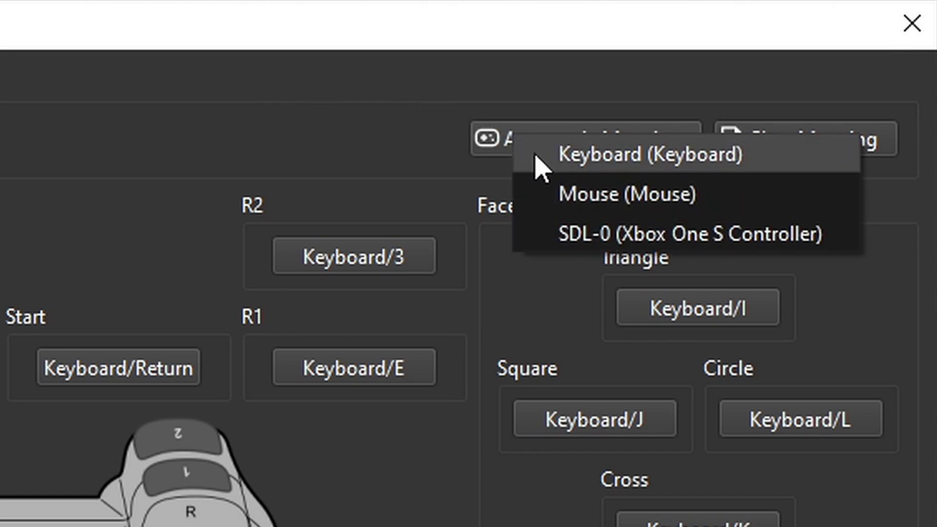
pyautogui.click(561, 229)
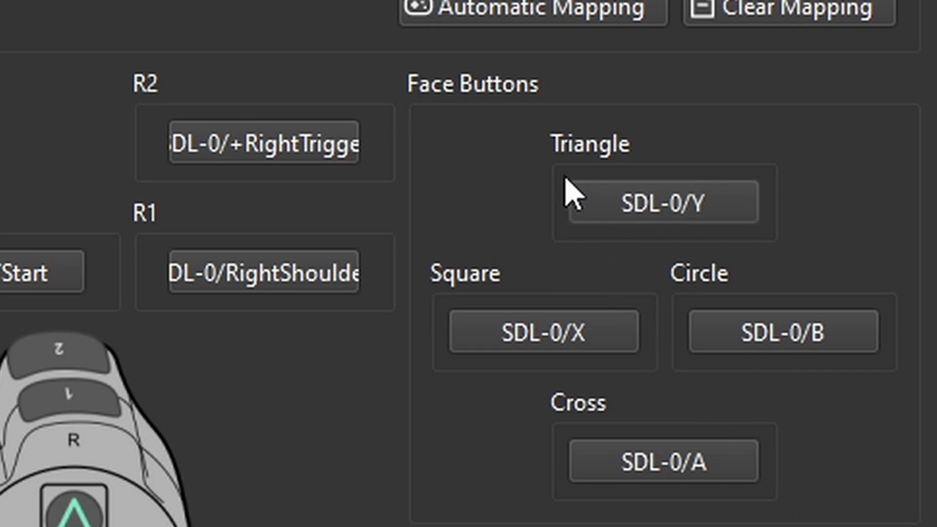
pyautogui.click(674, 215)
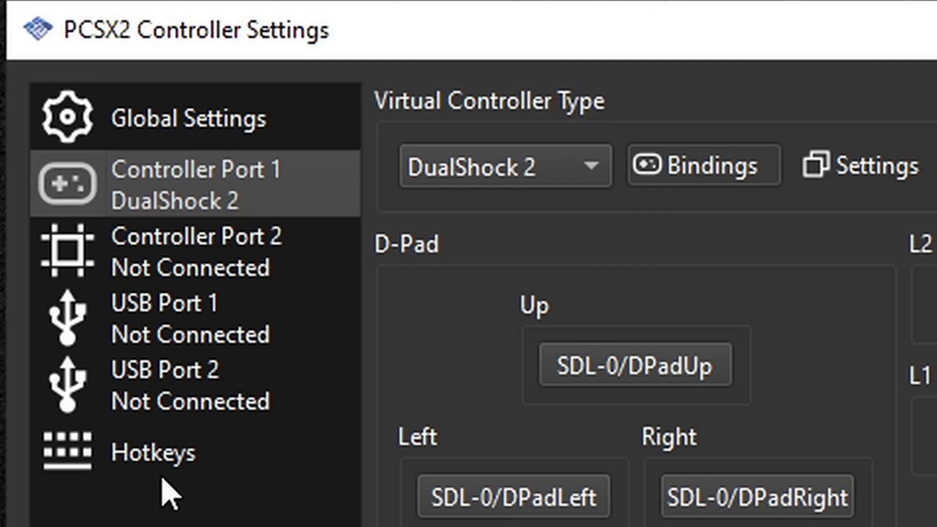
# - Scroll through the Hotkeys page to review the hotkey assignments
pyautogui.click(165, 462)
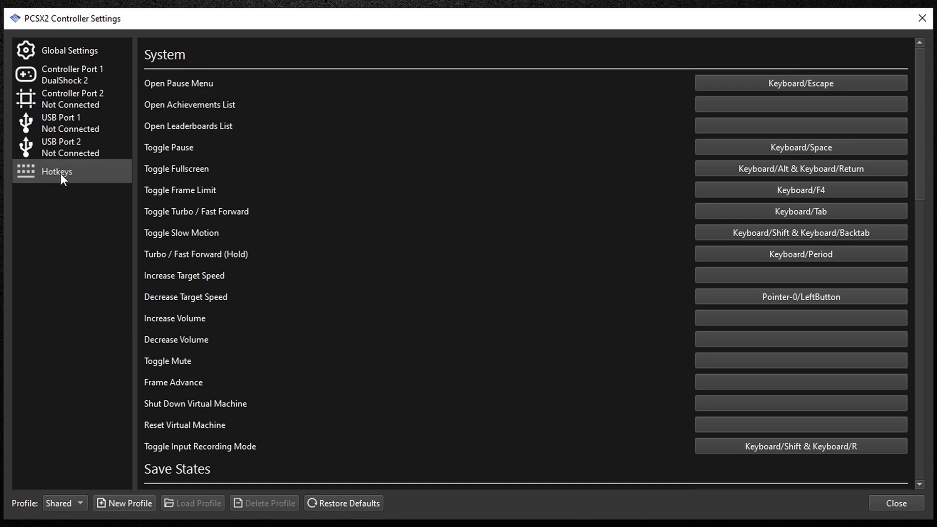
pyautogui.scroll(-5, 282, 140)
pyautogui.scroll(-5, 282, 139)
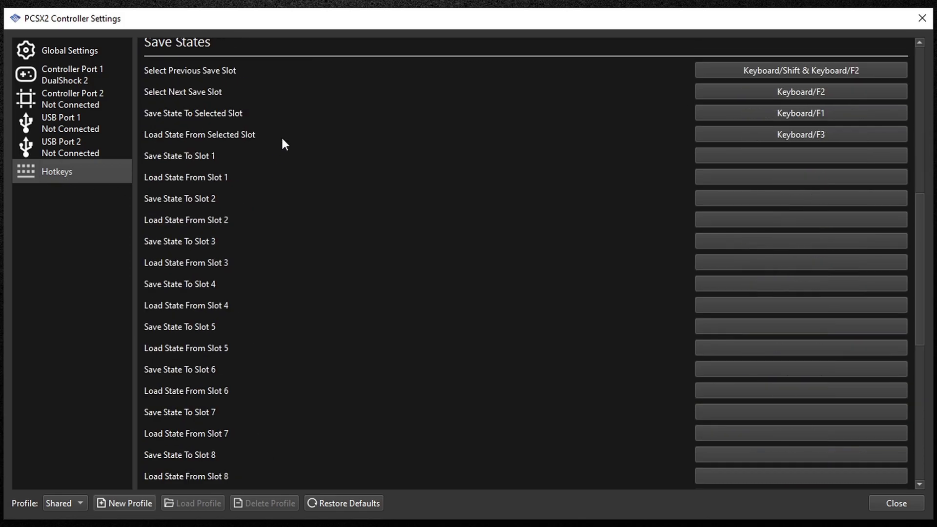
pyautogui.scroll(10, 287, 259)
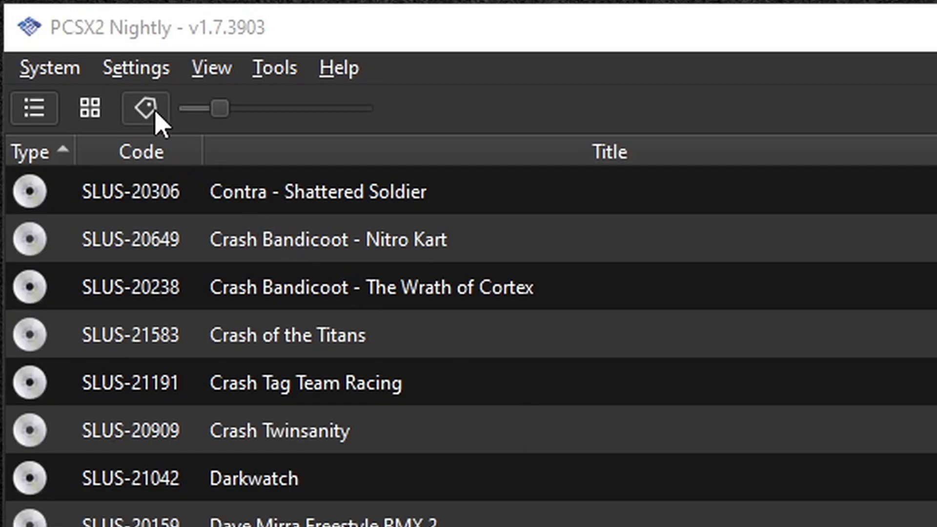
# - Enable Start Fullscreen under Game Display on the Interface settings page
pyautogui.click(124, 70)
pyautogui.click(153, 109)
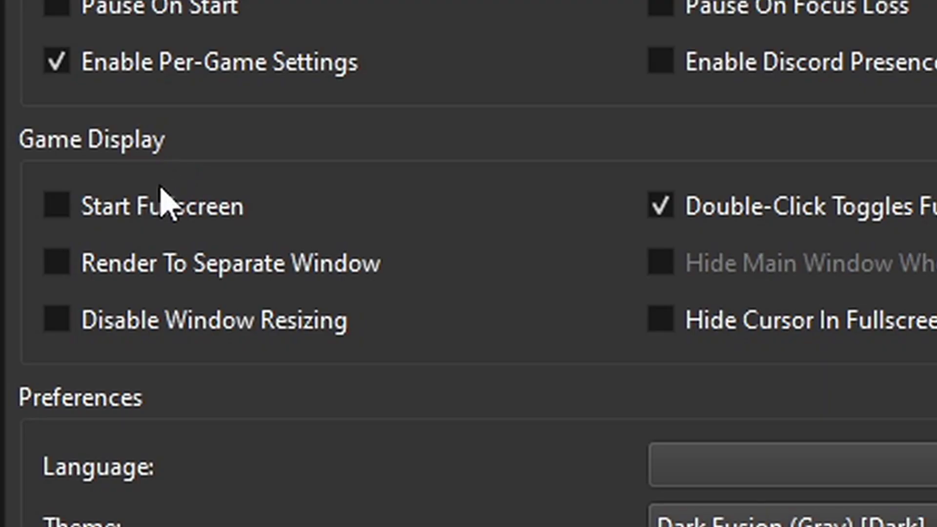
pyautogui.click(57, 210)
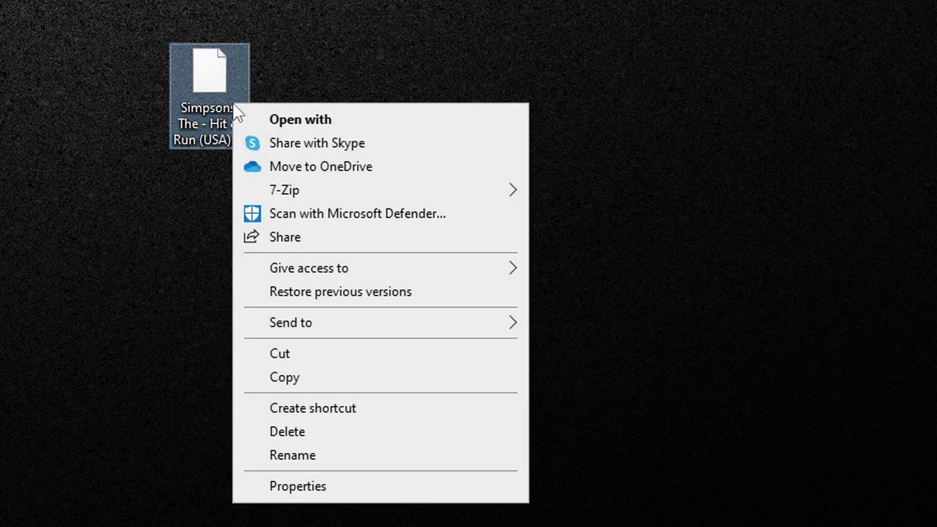
# - Extract the Simpsons Hit & Run (USA) archive onto the desktop with 7-Zip Extract Here
pyautogui.moveTo(397, 191)
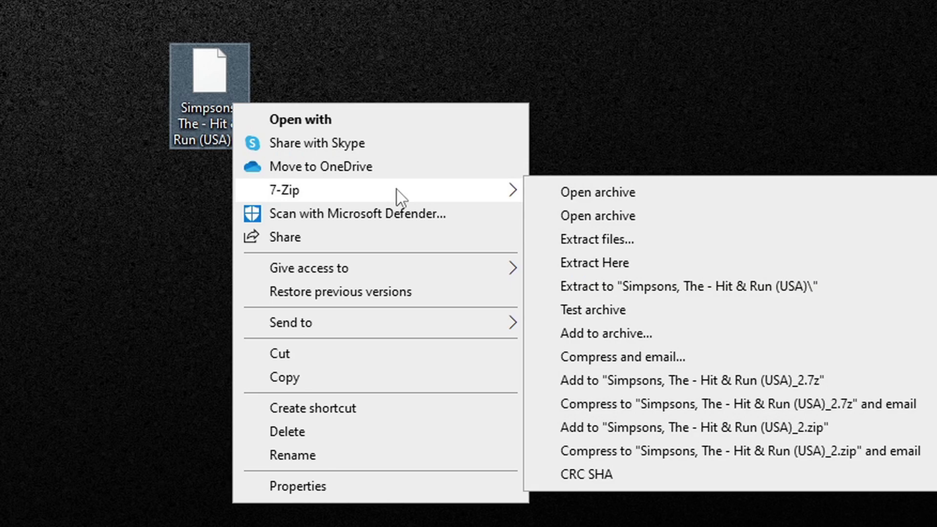
pyautogui.click(649, 265)
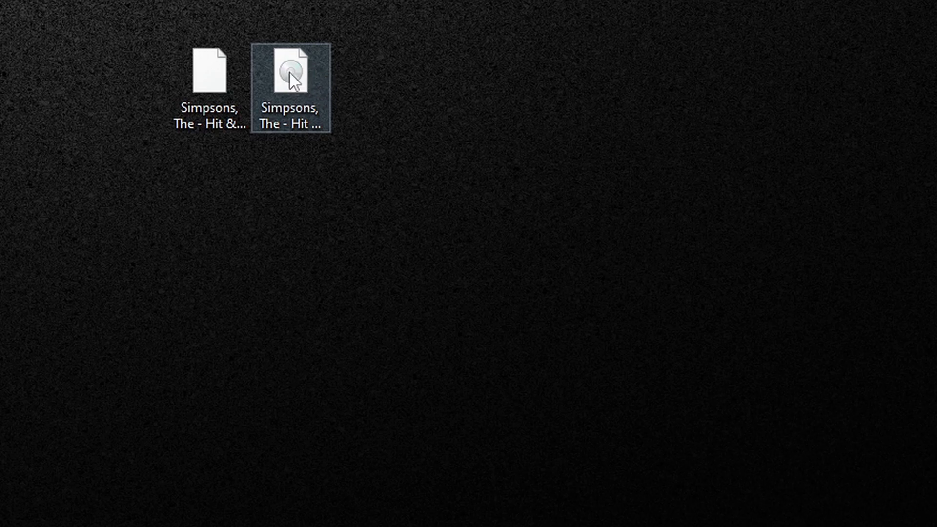
# - Bring up the file actions menu on the leftover Simpsons archive to delete it
pyautogui.rightClick(215, 80)
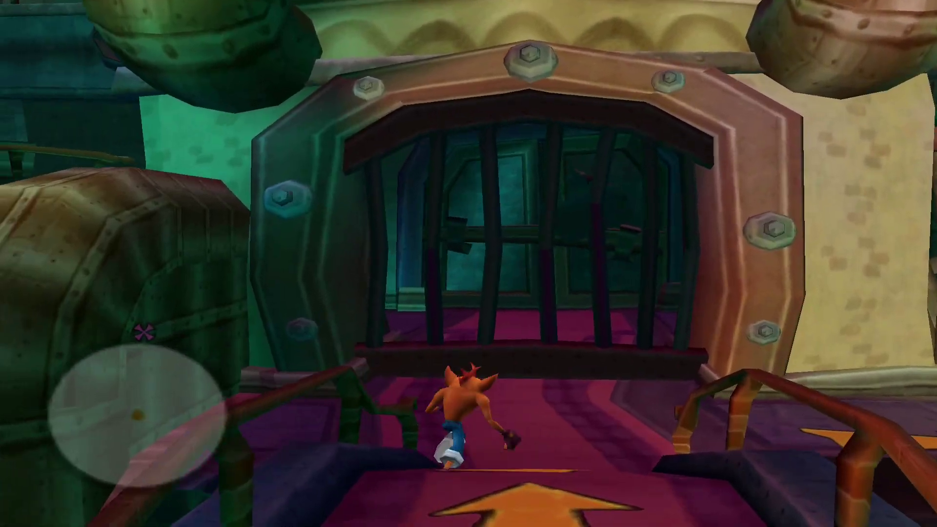
# - Run Crash past the gate and jump up the walkways onto the crate platform
pyautogui.press('Right')
pyautogui.press('x')
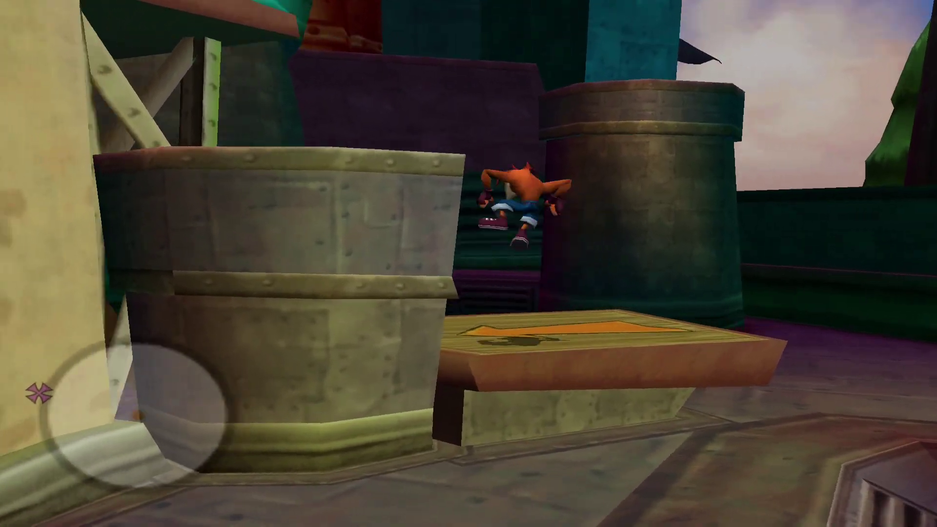
pyautogui.press('Up')
pyautogui.press('x')
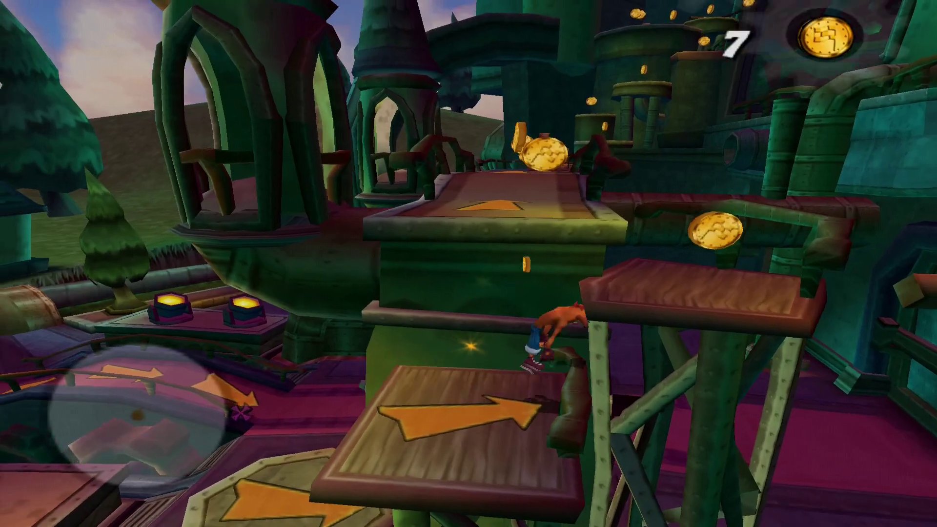
pyautogui.press('Up')
pyautogui.press('x')
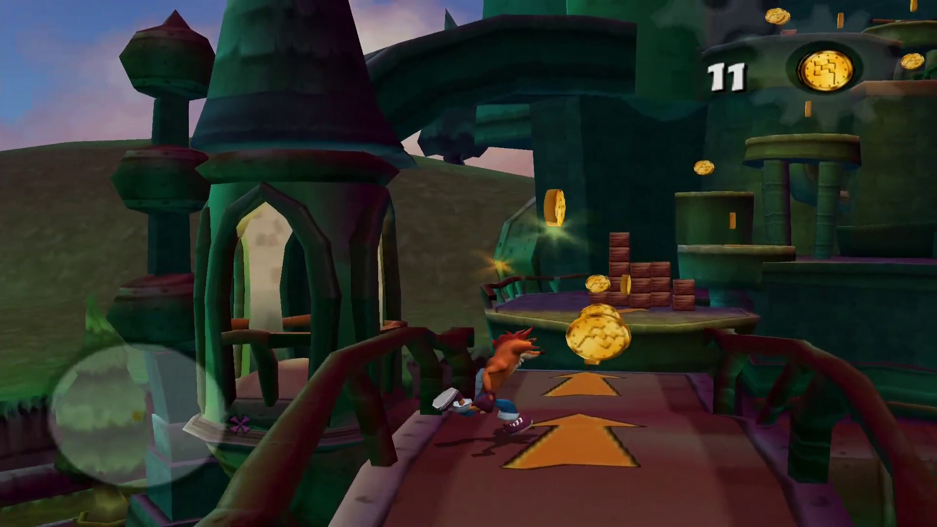
pyautogui.press('Up')
pyautogui.press('x')
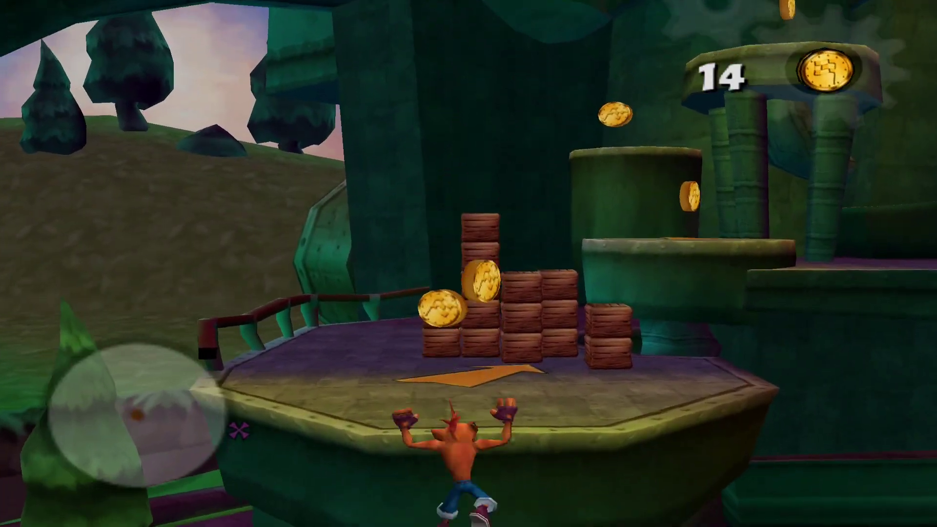
# - Spin-attack the crate stacks for coins, then jump up the arrow platforms
pyautogui.press('z')
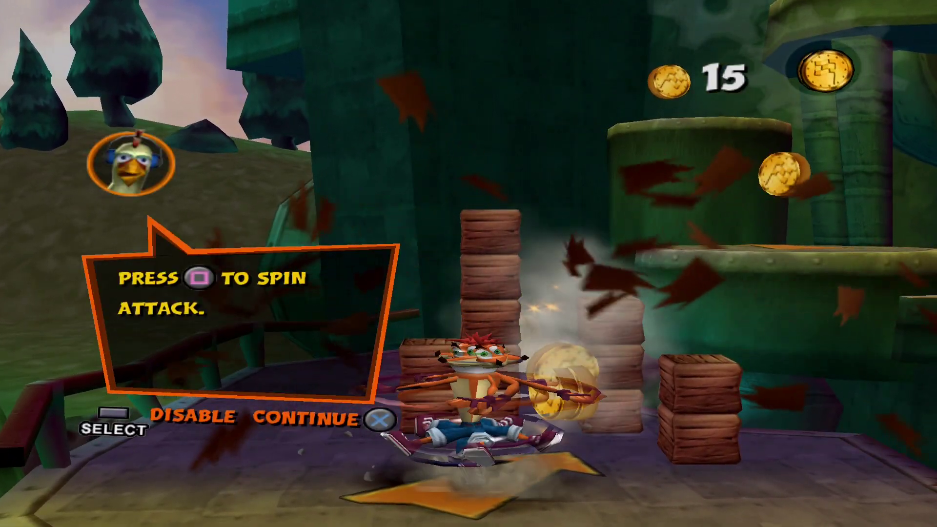
pyautogui.press('z')
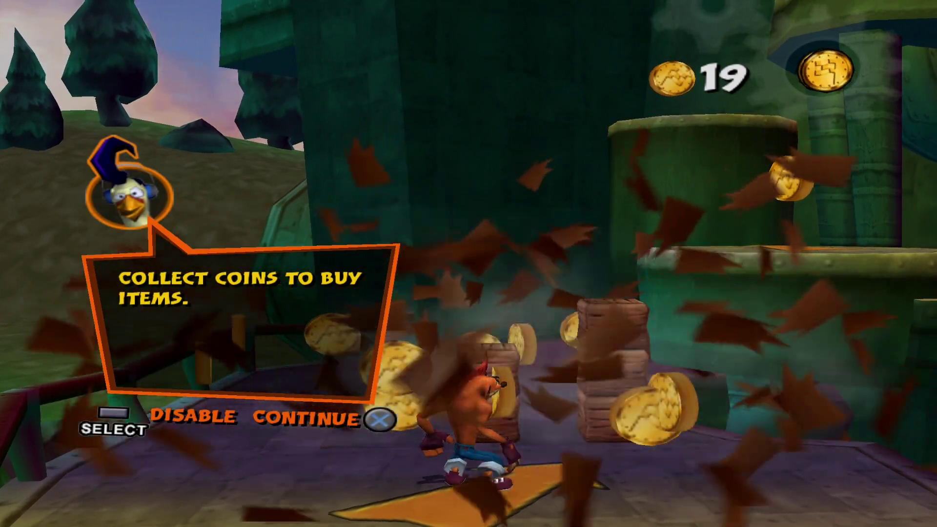
pyautogui.press('x')
pyautogui.press('z')
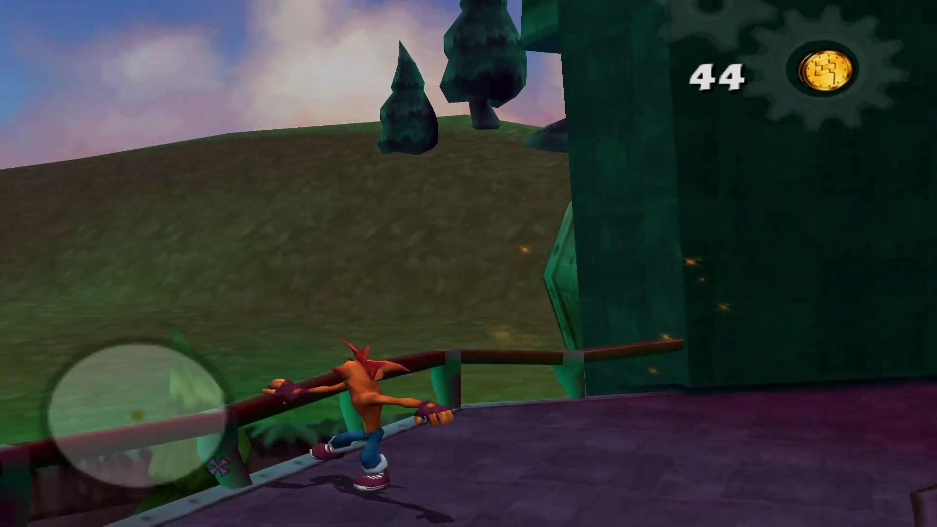
pyautogui.press('x')
pyautogui.press('x')
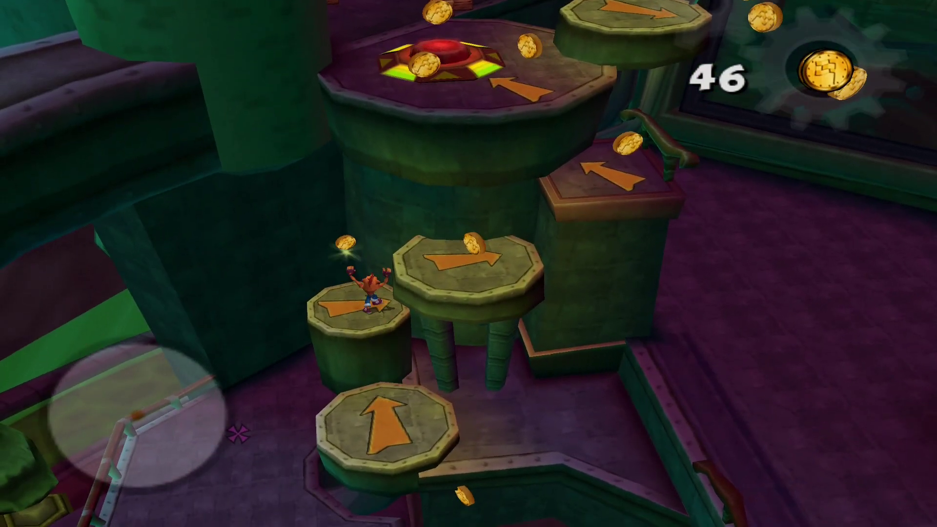
pyautogui.press('x')
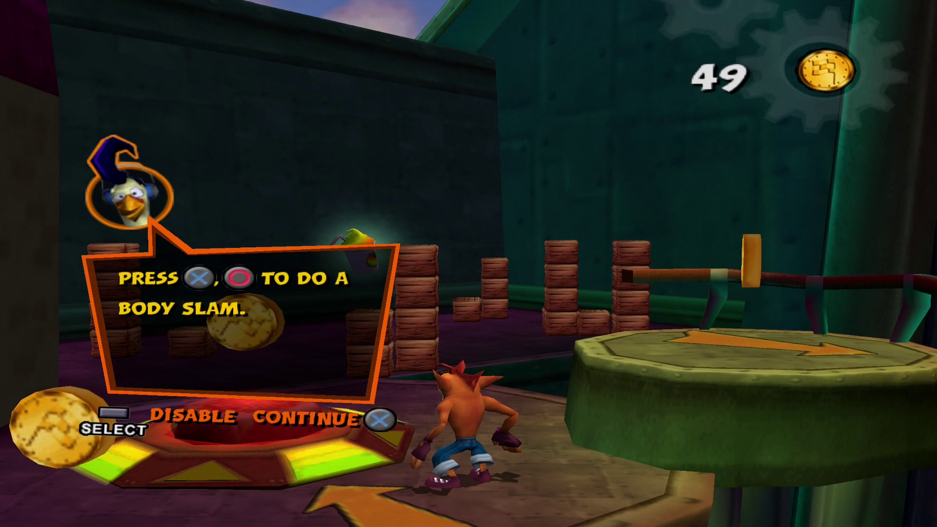
# - Body-slam the red floor switch to raise the platforms, then jump toward the floating coins
pyautogui.press('x')
pyautogui.press('x')
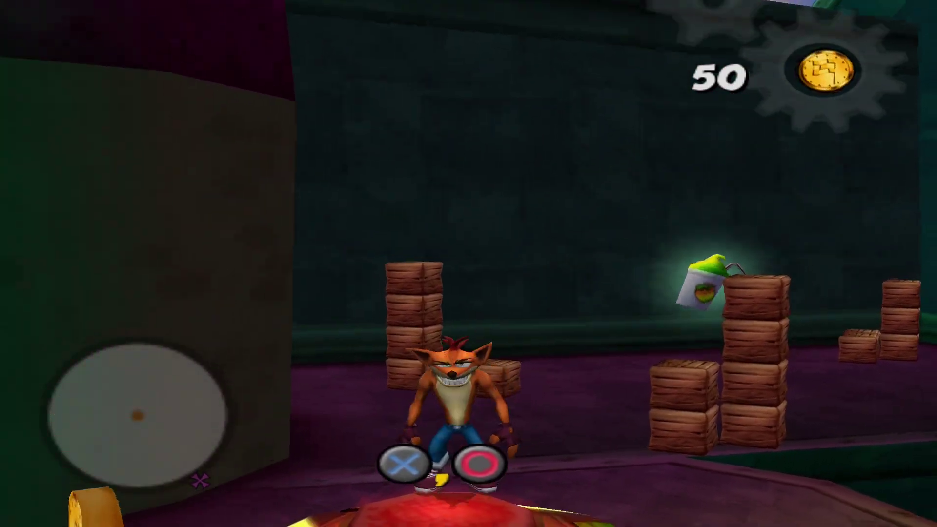
pyautogui.press('x')
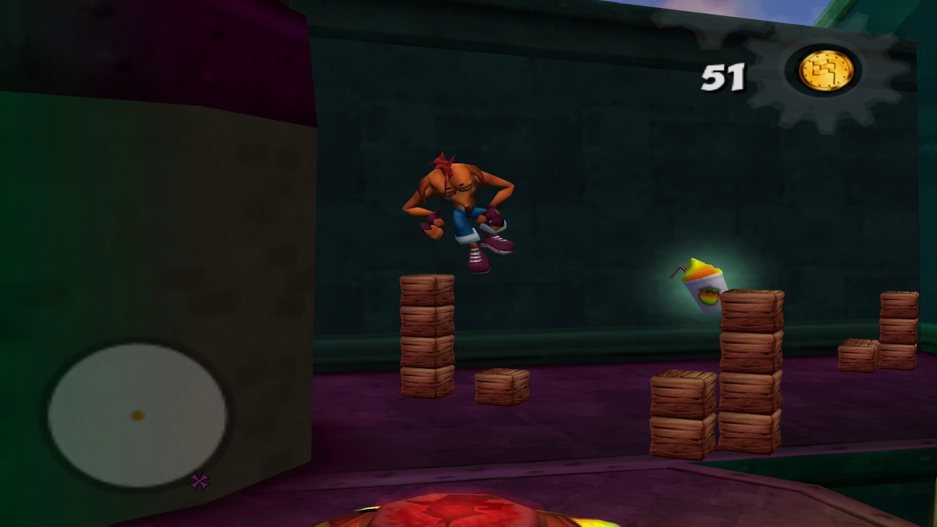
pyautogui.press('c')
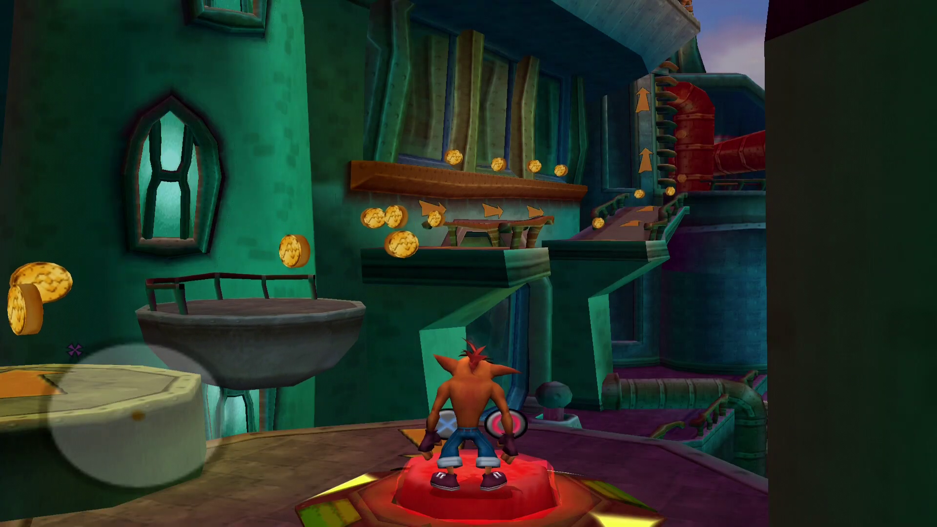
pyautogui.press('space')
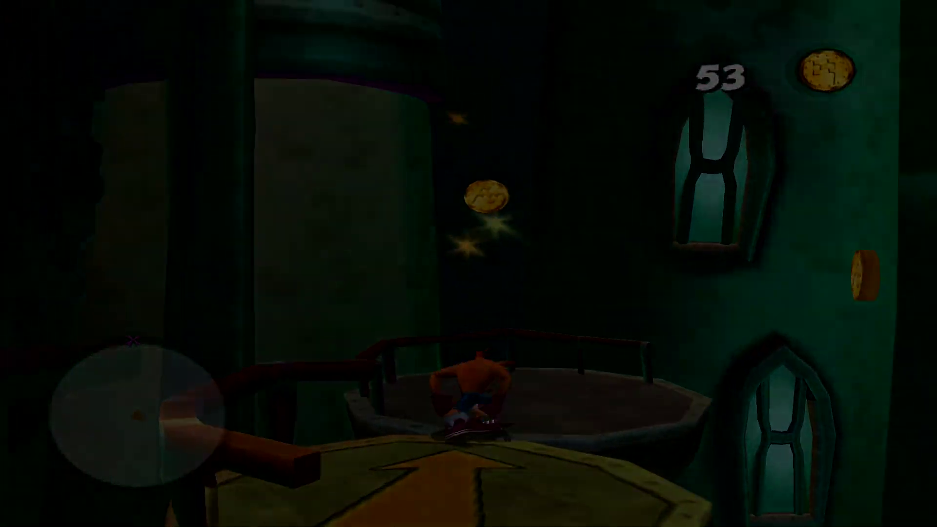